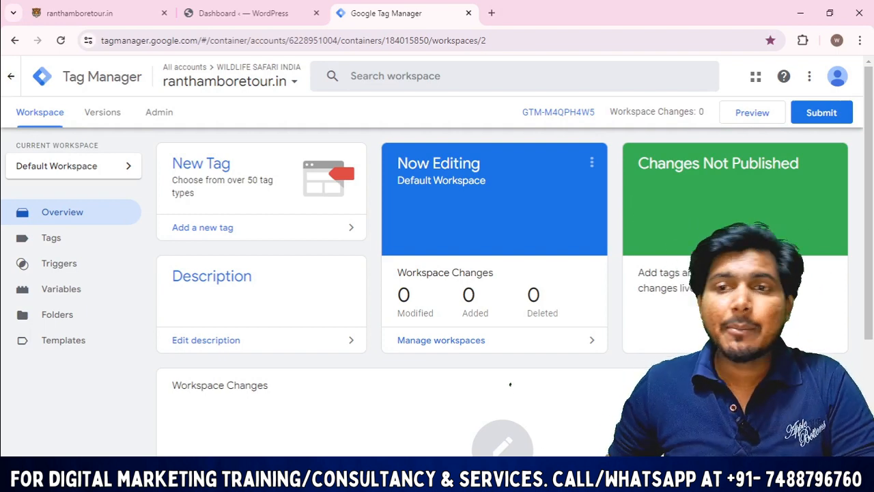
Look over the ranthamboretour.in home page and return to its Google Tag Manager workspace
{"action": "left_click", "coordinate": [78, 13]}
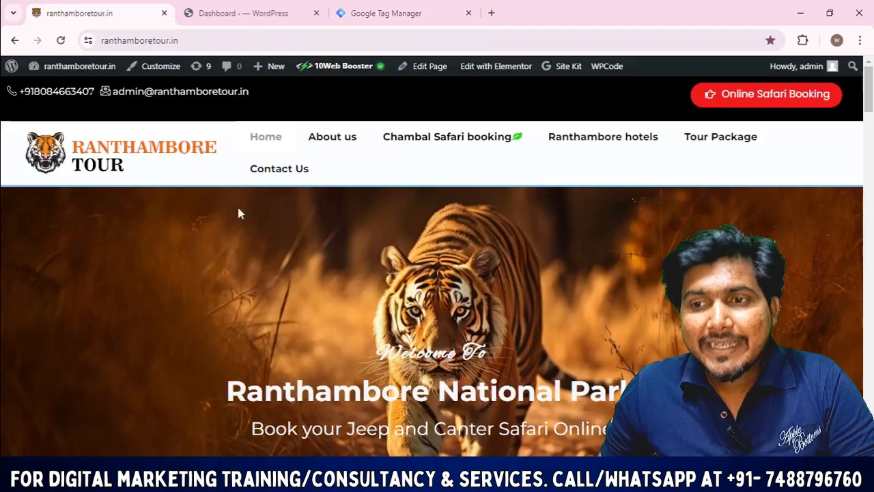
{"action": "scroll", "coordinate": [369, 232], "scroll_direction": "down", "scroll_amount": 4}
{"action": "scroll", "coordinate": [367, 225], "scroll_direction": "up", "scroll_amount": 5}
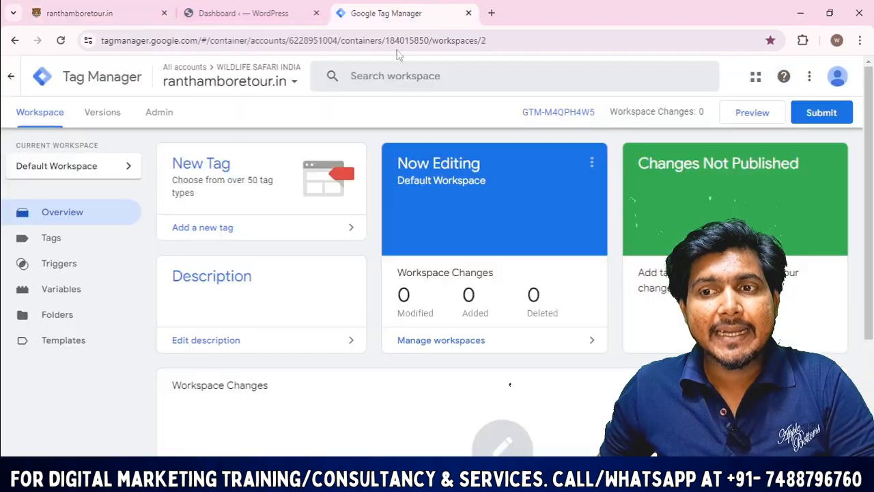
{"action": "left_click", "coordinate": [386, 13]}
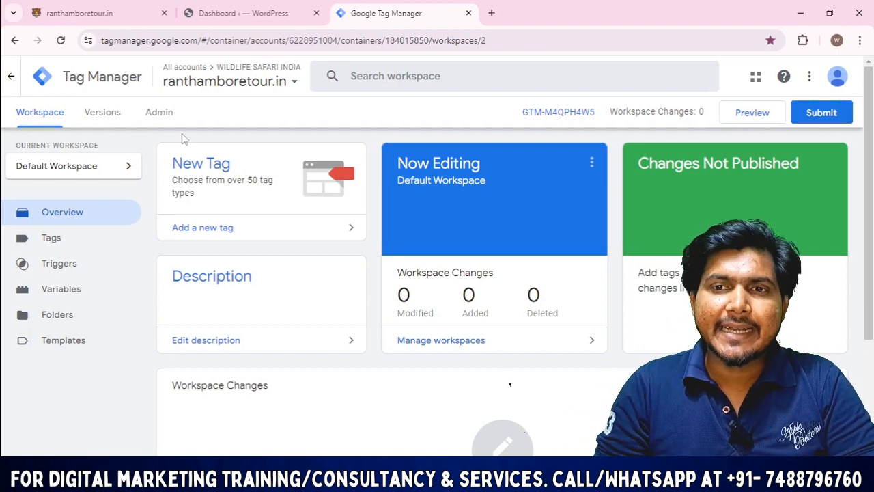
Review the container's Google Tag Manager installation codes for the head and body of the website, and close them
{"action": "left_click", "coordinate": [535, 115]}
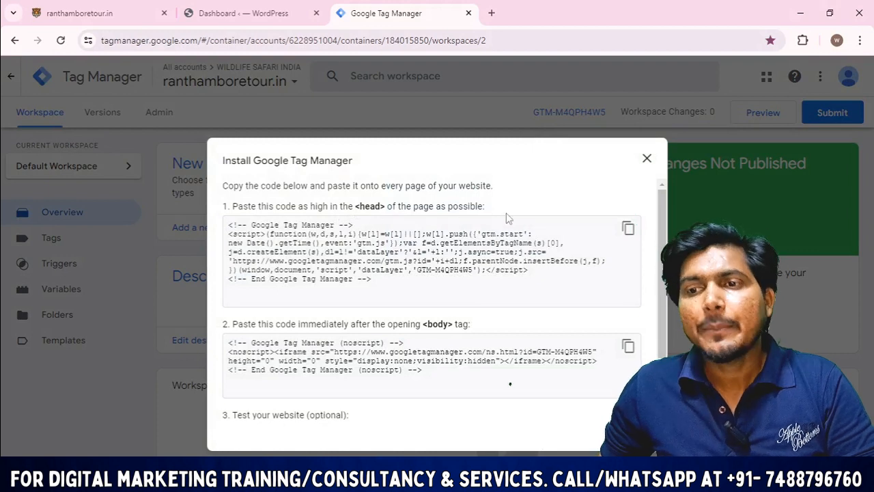
{"action": "scroll", "coordinate": [418, 294], "scroll_direction": "down", "scroll_amount": 1}
{"action": "scroll", "coordinate": [413, 327], "scroll_direction": "up", "scroll_amount": 1}
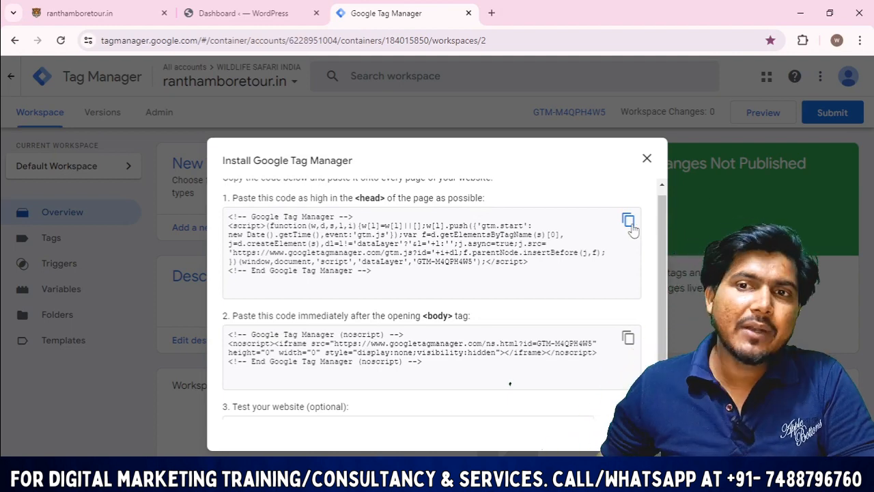
{"action": "left_click", "coordinate": [104, 8]}
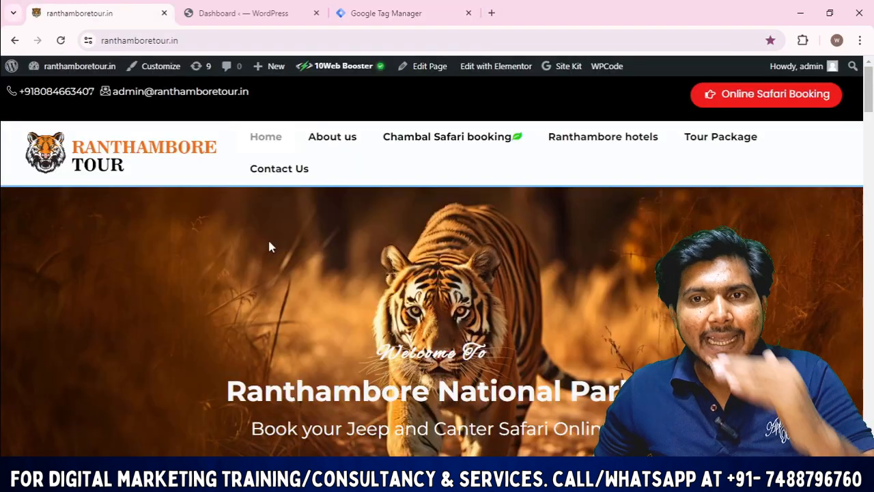
{"action": "left_click", "coordinate": [394, 8]}
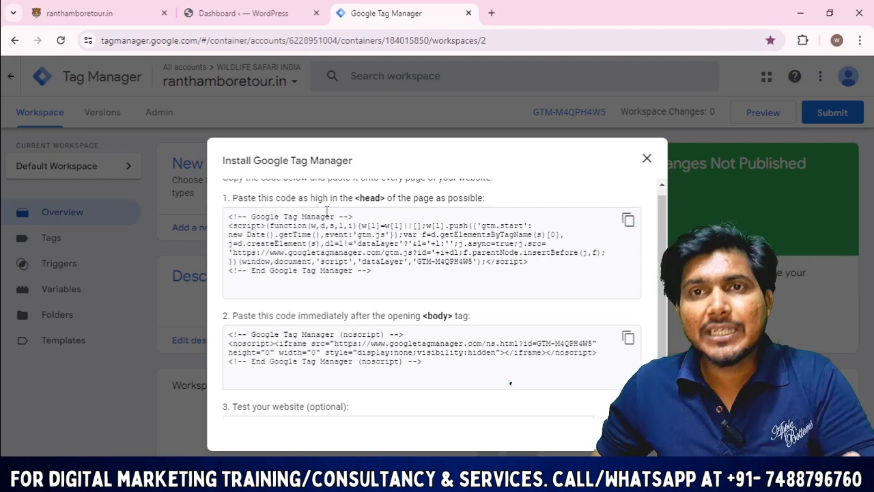
{"action": "scroll", "coordinate": [420, 199], "scroll_direction": "up", "scroll_amount": 1}
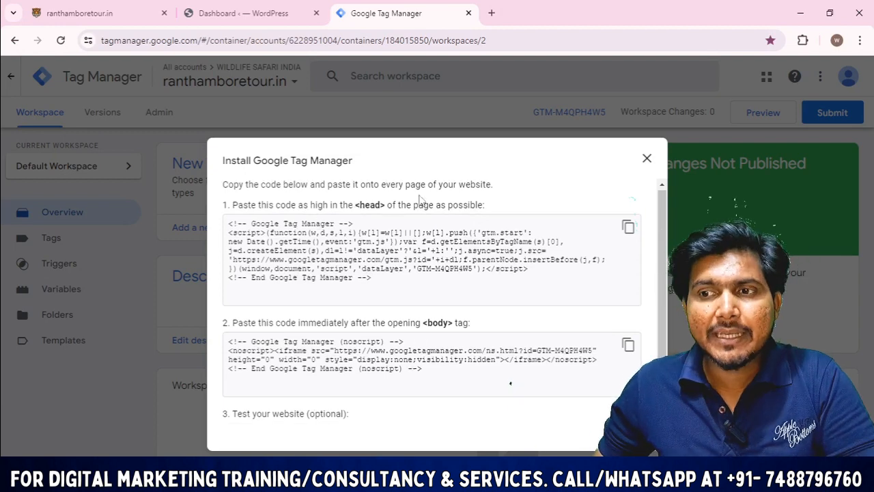
{"action": "left_click", "coordinate": [647, 160]}
Look over the ranthamboretour.in home page and switch to the site's WordPress dashboard
{"action": "left_click", "coordinate": [246, 13]}
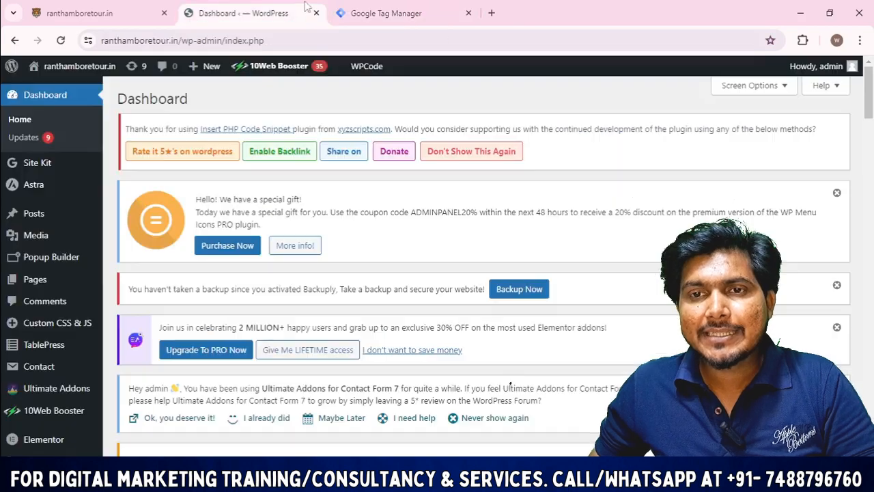
{"action": "left_click", "coordinate": [41, 13]}
{"action": "scroll", "coordinate": [297, 162], "scroll_direction": "down", "scroll_amount": 15}
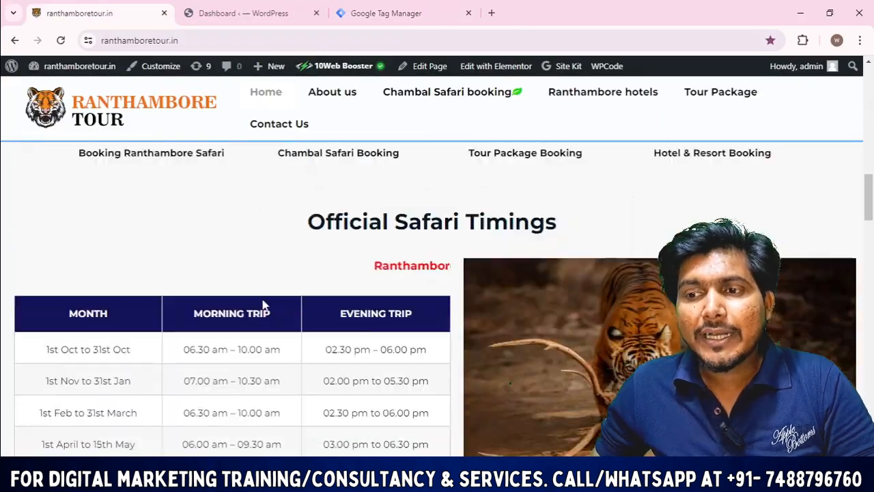
{"action": "scroll", "coordinate": [263, 303], "scroll_direction": "up", "scroll_amount": 15}
{"action": "left_click", "coordinate": [246, 13]}
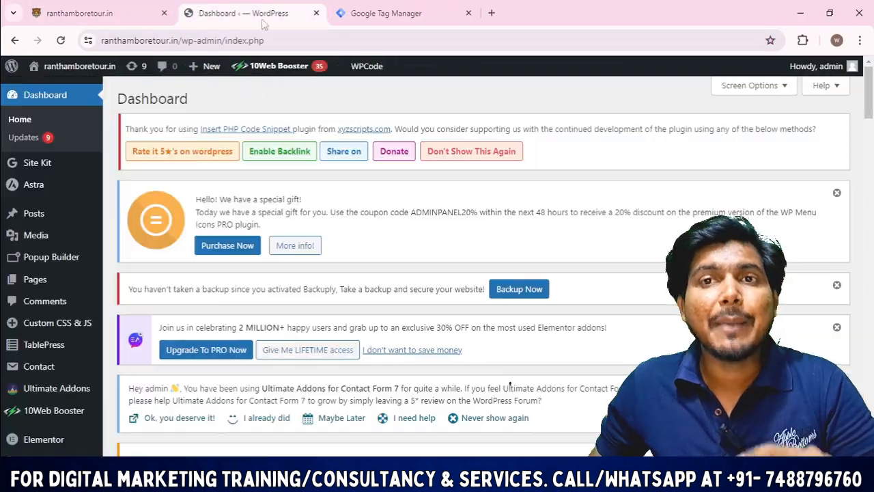
Open the list of installed plugins in the WordPress admin
{"action": "mouse_move", "coordinate": [258, 164]}
{"action": "scroll", "coordinate": [432, 148], "scroll_direction": "down", "scroll_amount": 4}
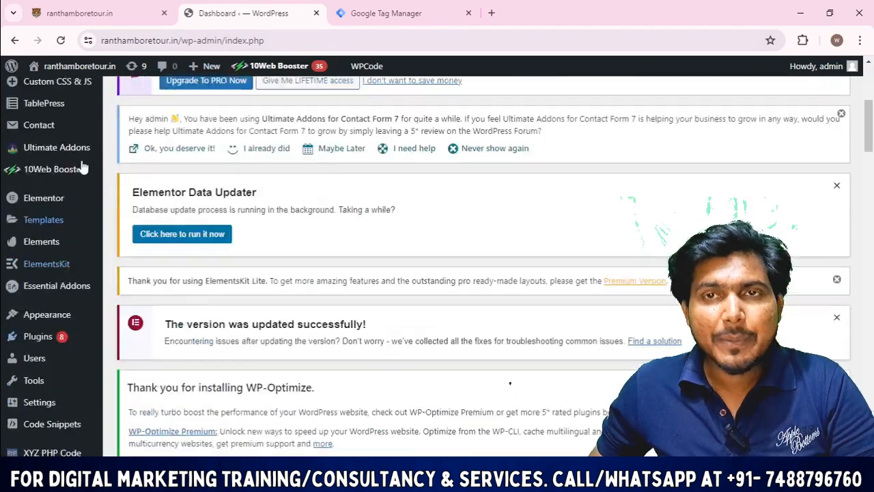
{"action": "scroll", "coordinate": [432, 148], "scroll_direction": "up", "scroll_amount": 2}
{"action": "scroll", "coordinate": [432, 148], "scroll_direction": "down", "scroll_amount": 10}
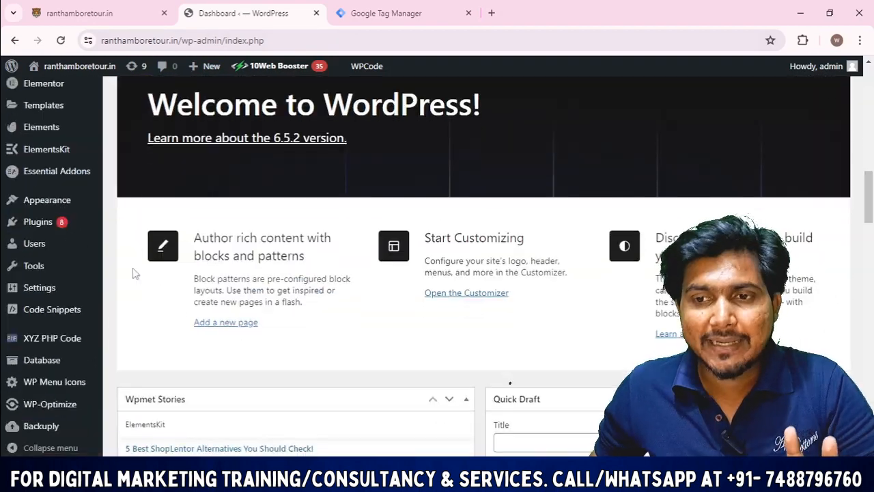
{"action": "scroll", "coordinate": [305, 273], "scroll_direction": "up", "scroll_amount": 7}
{"action": "scroll", "coordinate": [61, 273], "scroll_direction": "down", "scroll_amount": 3}
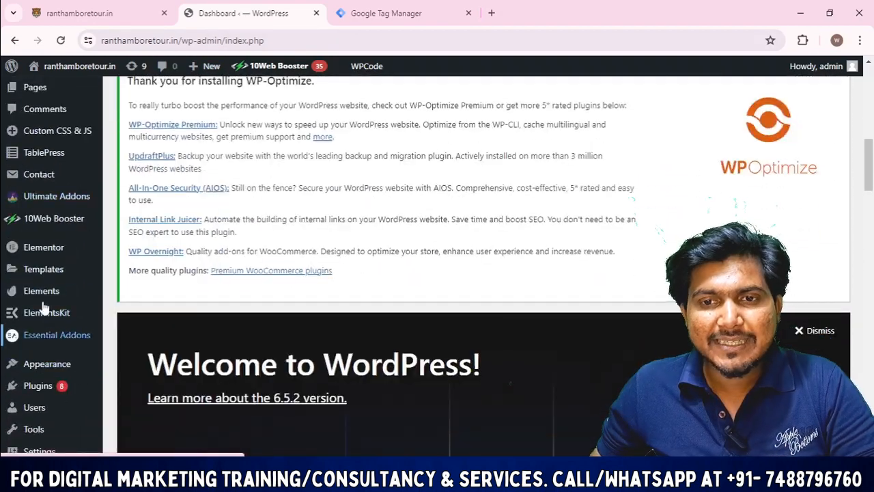
{"action": "scroll", "coordinate": [44, 232], "scroll_direction": "up", "scroll_amount": 1}
{"action": "scroll", "coordinate": [42, 199], "scroll_direction": "up", "scroll_amount": 2}
{"action": "scroll", "coordinate": [39, 187], "scroll_direction": "down", "scroll_amount": 6}
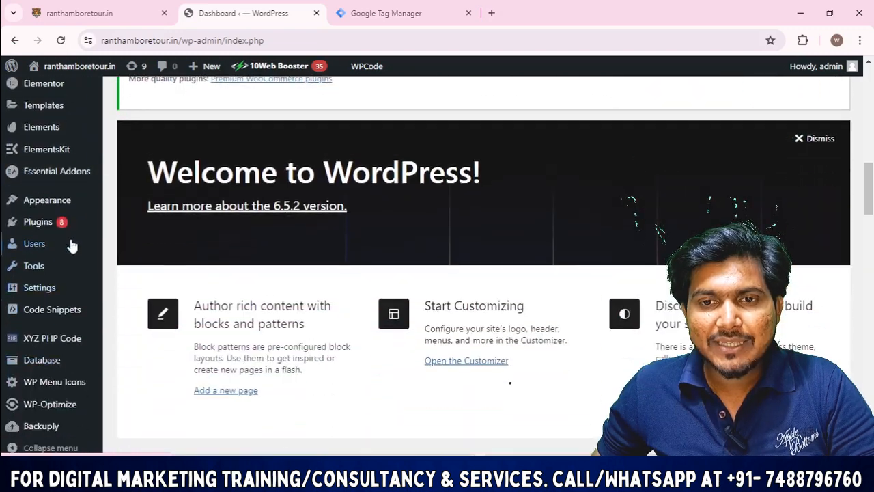
{"action": "left_click", "coordinate": [37, 221]}
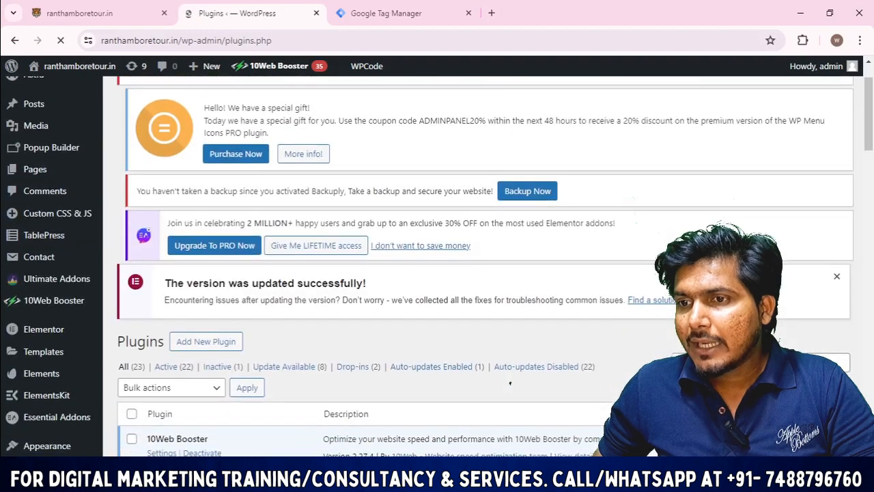
Search the plugins available to add for "google tag manager"
{"action": "scroll", "coordinate": [710, 273], "scroll_direction": "down", "scroll_amount": 3}
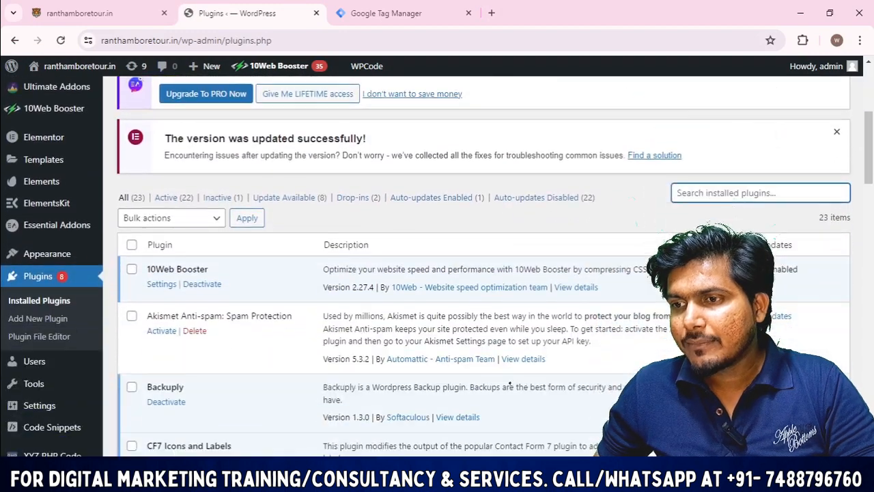
{"action": "left_click", "coordinate": [710, 198]}
{"action": "type", "text": "google"}
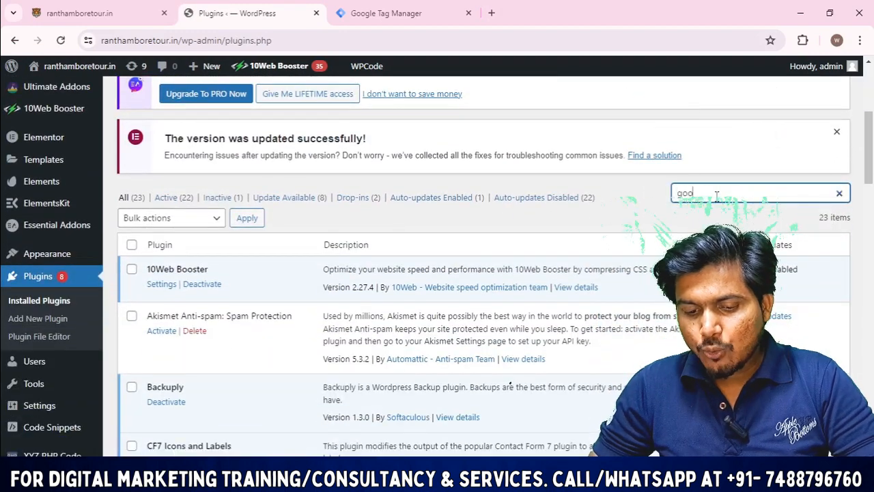
{"action": "type", "text": " tag manager"}
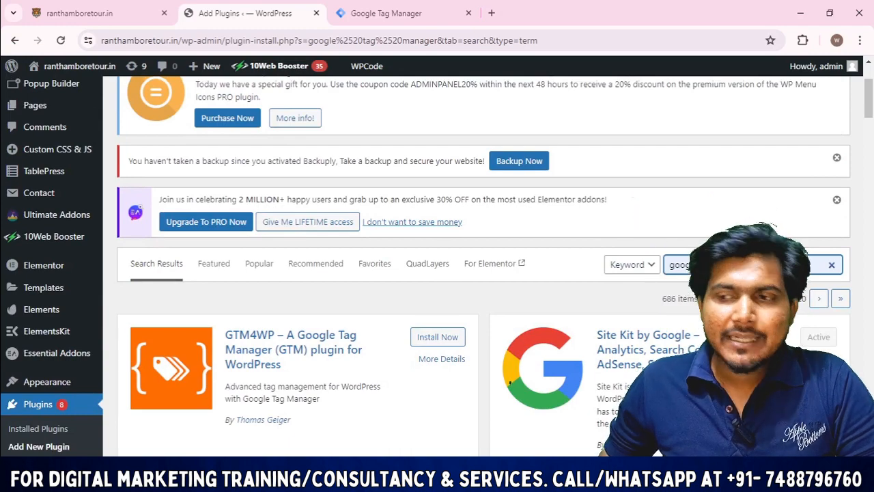
Examine the plugin search results for a suitable Google Tag Manager plugin
{"action": "scroll", "coordinate": [778, 306], "scroll_direction": "down", "scroll_amount": 1}
{"action": "scroll", "coordinate": [780, 305], "scroll_direction": "down", "scroll_amount": 8}
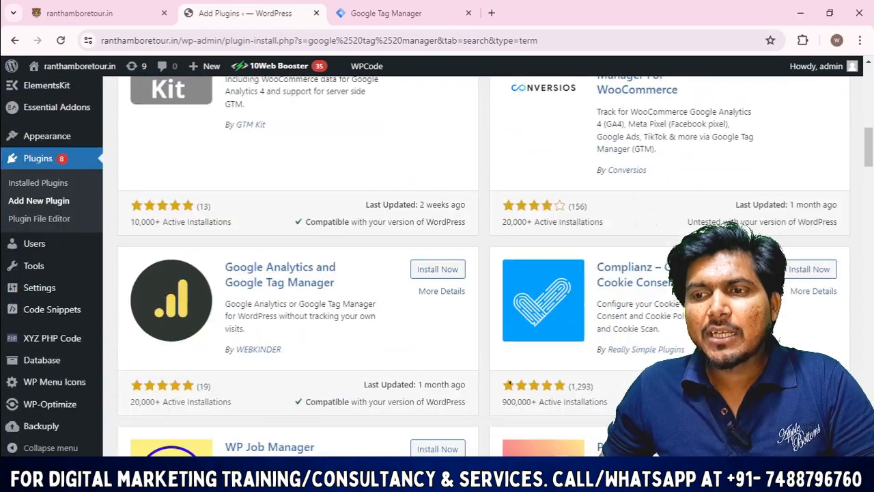
{"action": "scroll", "coordinate": [524, 300], "scroll_direction": "down", "scroll_amount": 2}
{"action": "scroll", "coordinate": [523, 300], "scroll_direction": "up", "scroll_amount": 4}
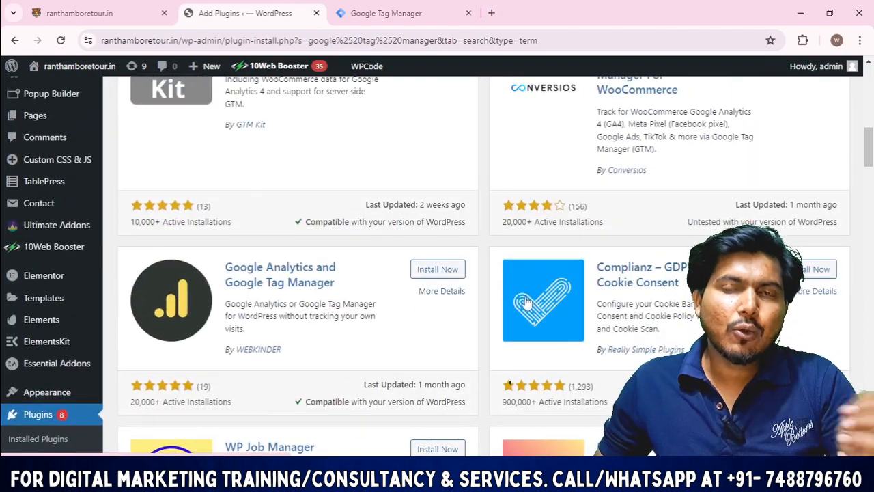
{"action": "scroll", "coordinate": [530, 300], "scroll_direction": "up", "scroll_amount": 3}
{"action": "scroll", "coordinate": [429, 257], "scroll_direction": "up", "scroll_amount": 2}
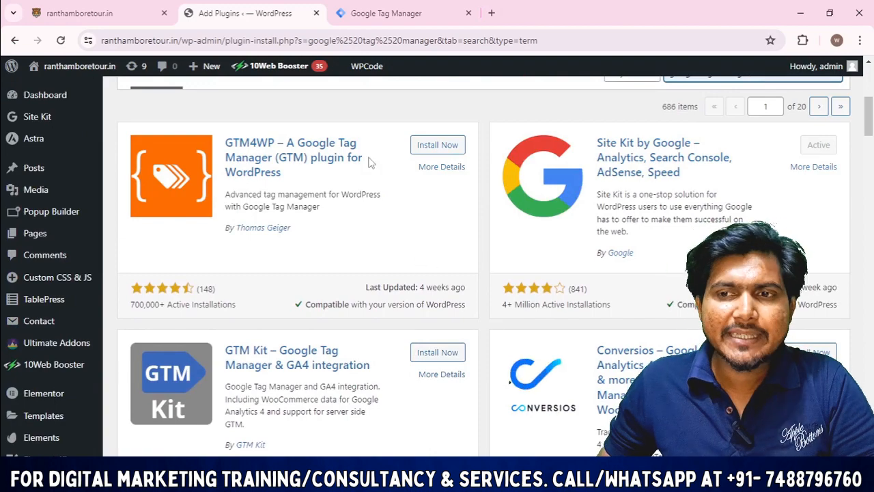
{"action": "scroll", "coordinate": [454, 225], "scroll_direction": "up", "scroll_amount": 2}
{"action": "scroll", "coordinate": [469, 290], "scroll_direction": "down", "scroll_amount": 1}
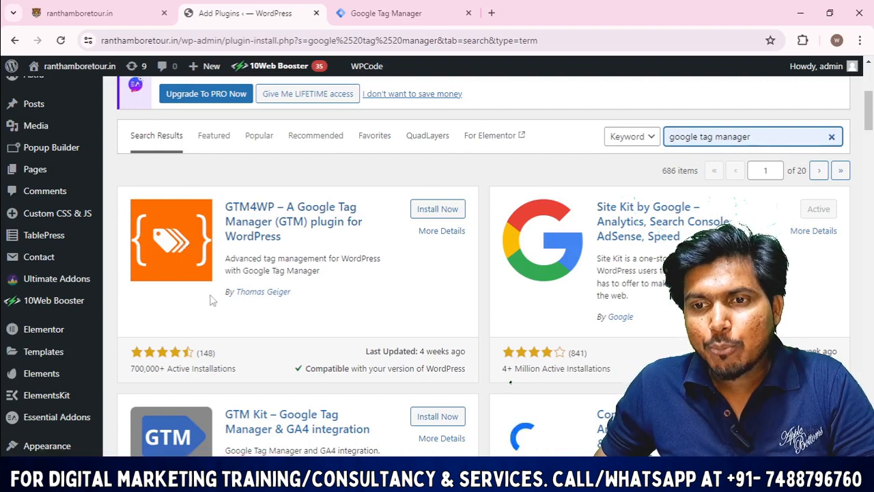
Install and activate the GTM4WP – A Google Tag Manager (GTM) plugin for WordPress
{"action": "left_click_drag", "start_coordinate": [220, 292], "coordinate": [238, 292]}
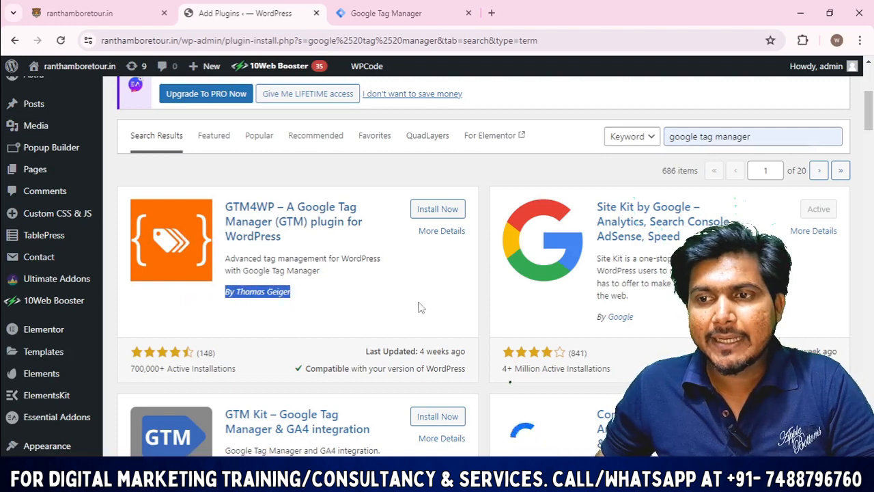
{"action": "left_click", "coordinate": [437, 210]}
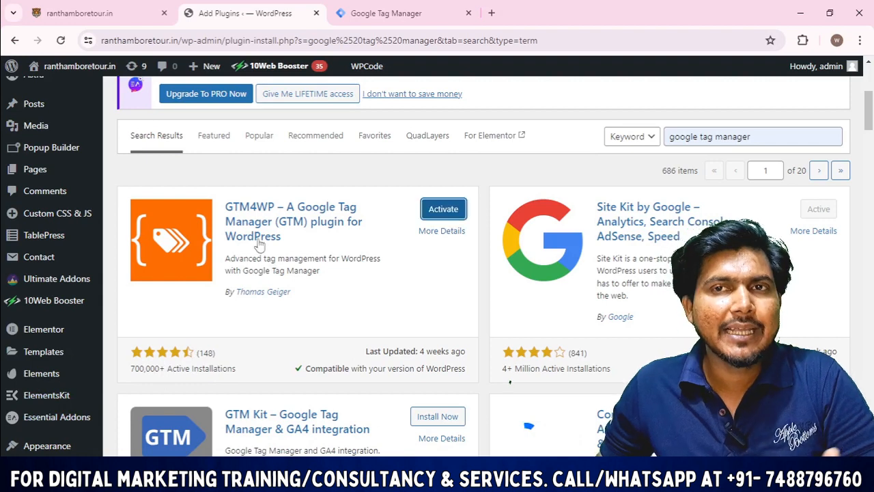
{"action": "left_click", "coordinate": [436, 211]}
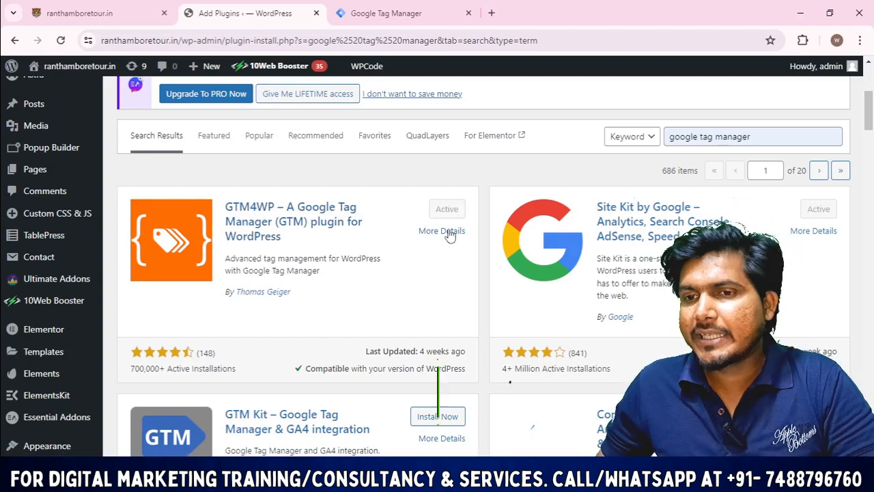
{"action": "scroll", "coordinate": [428, 250], "scroll_direction": "up", "scroll_amount": 2}
Switch to Google Tag Manager and copy the ranthamboretour.in container's ID from its admin page
{"action": "left_click", "coordinate": [385, 13]}
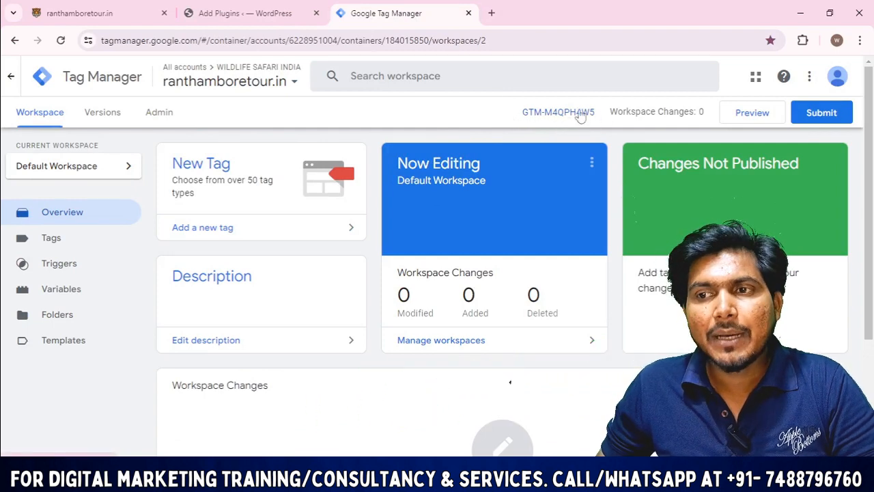
{"action": "left_click_drag", "start_coordinate": [523, 114], "coordinate": [595, 113]}
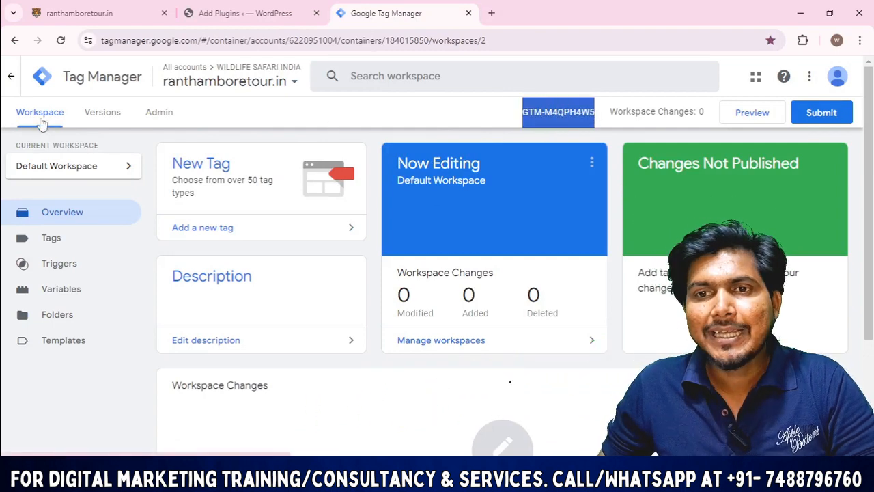
{"action": "left_click", "coordinate": [158, 113]}
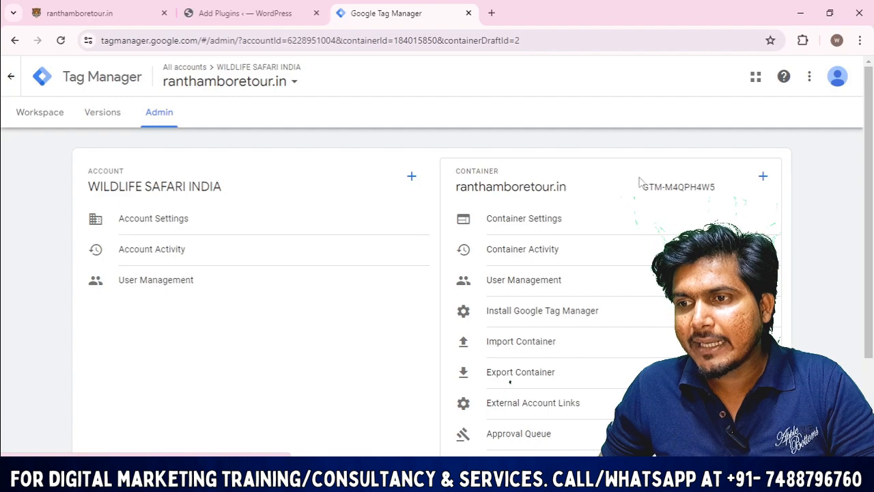
{"action": "left_click_drag", "start_coordinate": [639, 179], "coordinate": [717, 189]}
{"action": "key", "text": "ctrl+c"}
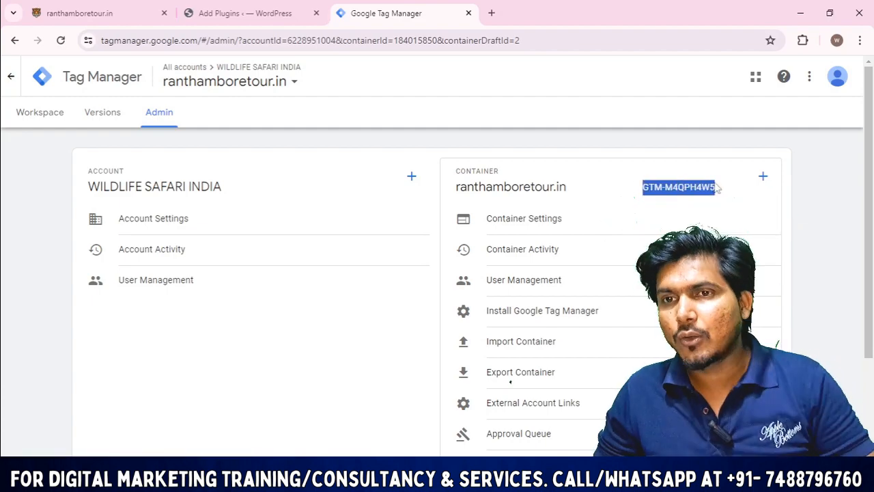
Switch back to the WordPress admin and open the Google Tag Manager plugin's settings page
{"action": "left_click", "coordinate": [235, 13]}
{"action": "scroll", "coordinate": [368, 202], "scroll_direction": "up", "scroll_amount": 3}
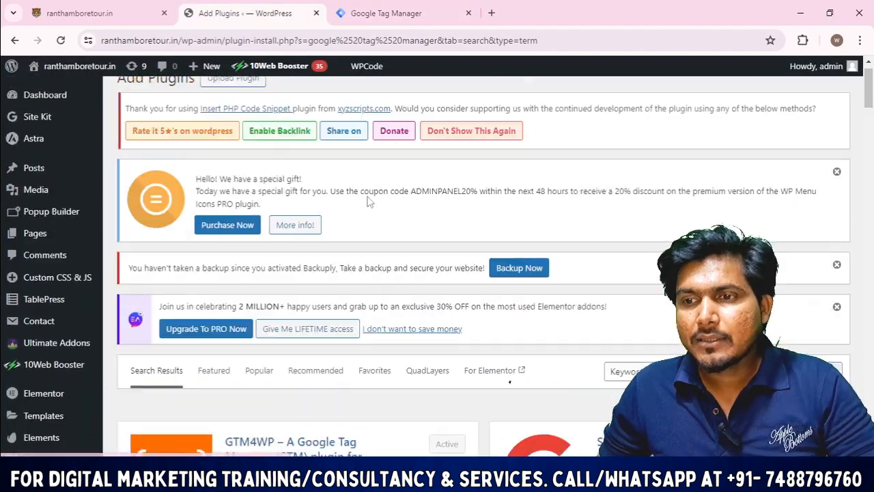
{"action": "scroll", "coordinate": [410, 239], "scroll_direction": "down", "scroll_amount": 3}
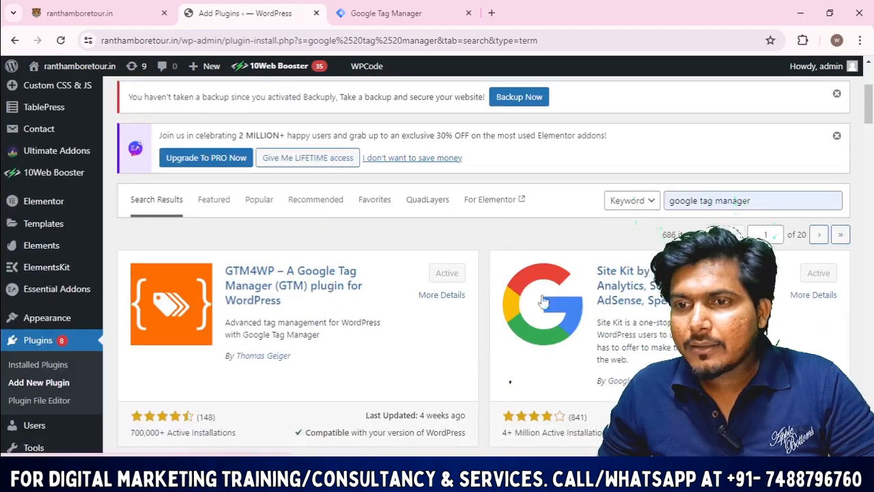
{"action": "scroll", "coordinate": [543, 300], "scroll_direction": "down", "scroll_amount": 4}
{"action": "scroll", "coordinate": [383, 252], "scroll_direction": "up", "scroll_amount": 4}
{"action": "scroll", "coordinate": [390, 230], "scroll_direction": "down", "scroll_amount": 2}
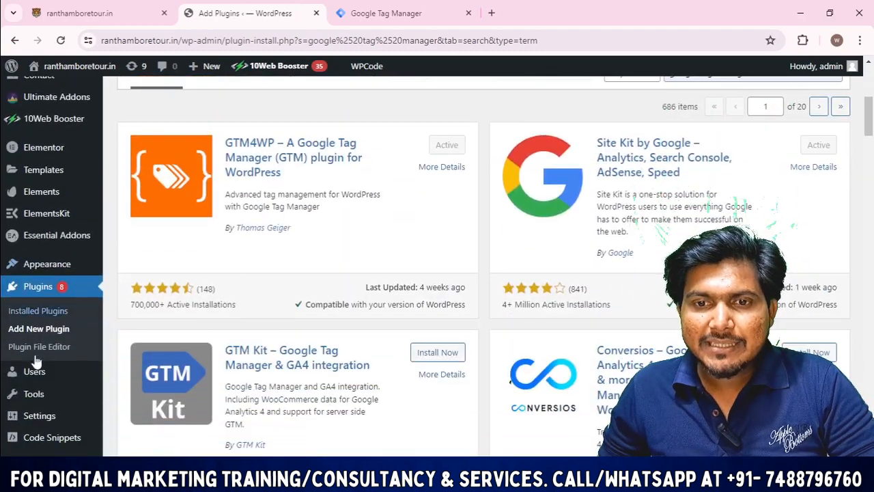
{"action": "scroll", "coordinate": [48, 372], "scroll_direction": "down", "scroll_amount": 2}
{"action": "scroll", "coordinate": [58, 314], "scroll_direction": "down", "scroll_amount": 2}
{"action": "mouse_move", "coordinate": [58, 319]}
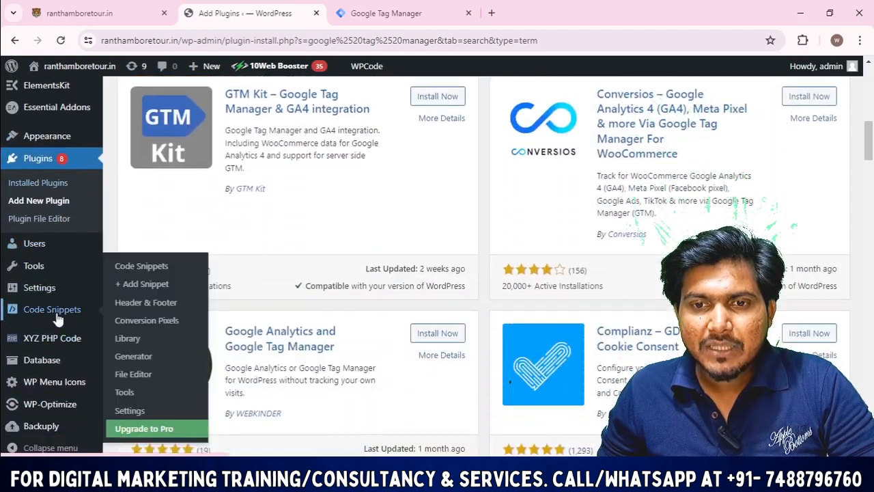
{"action": "scroll", "coordinate": [58, 341], "scroll_direction": "down", "scroll_amount": 5}
{"action": "scroll", "coordinate": [55, 382], "scroll_direction": "up", "scroll_amount": 1}
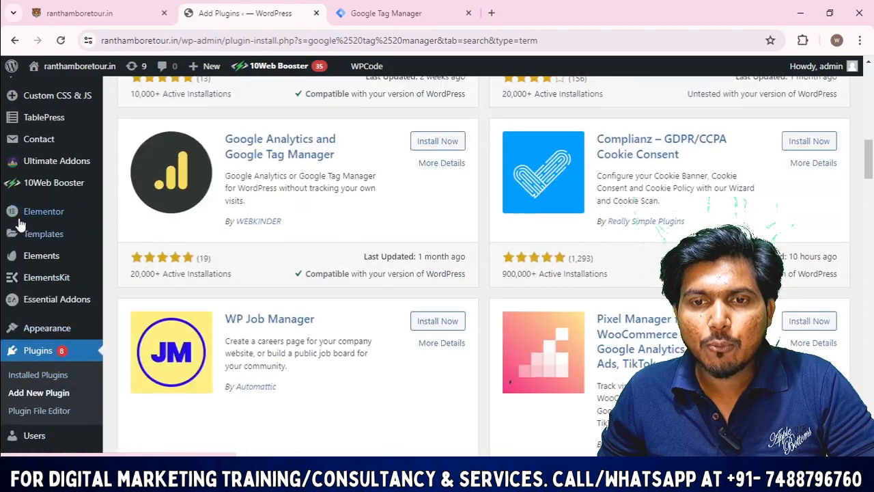
{"action": "scroll", "coordinate": [31, 226], "scroll_direction": "up", "scroll_amount": 2}
{"action": "mouse_move", "coordinate": [37, 89]}
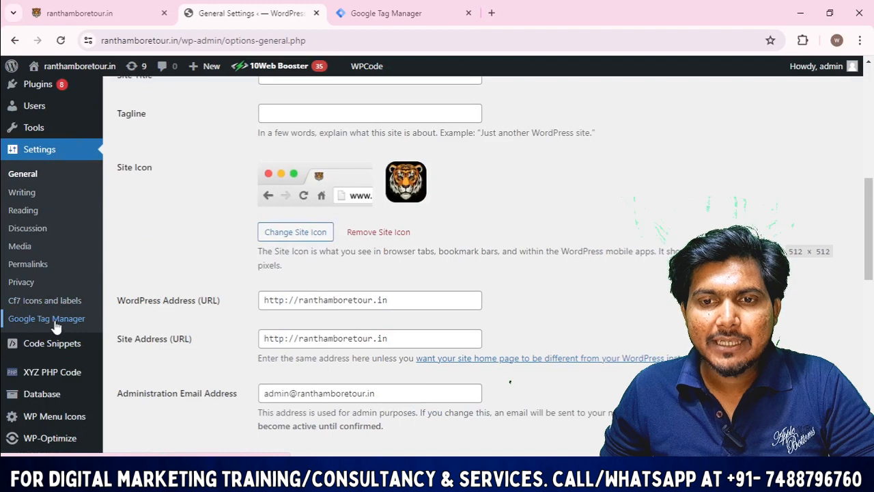
{"action": "left_click", "coordinate": [54, 320]}
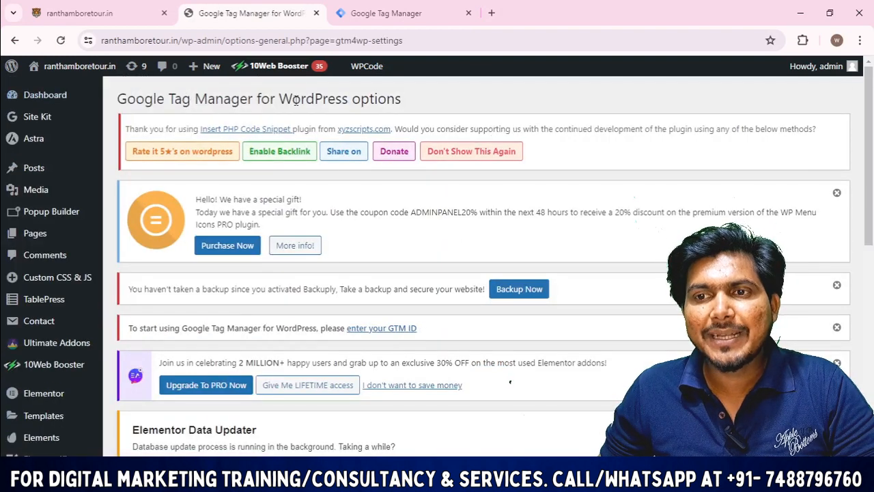
Enter the copied container ID GTM-M4QPH4W5 as the Google Tag Manager ID in the plugin's general settings
{"action": "scroll", "coordinate": [292, 214], "scroll_direction": "down", "scroll_amount": 1}
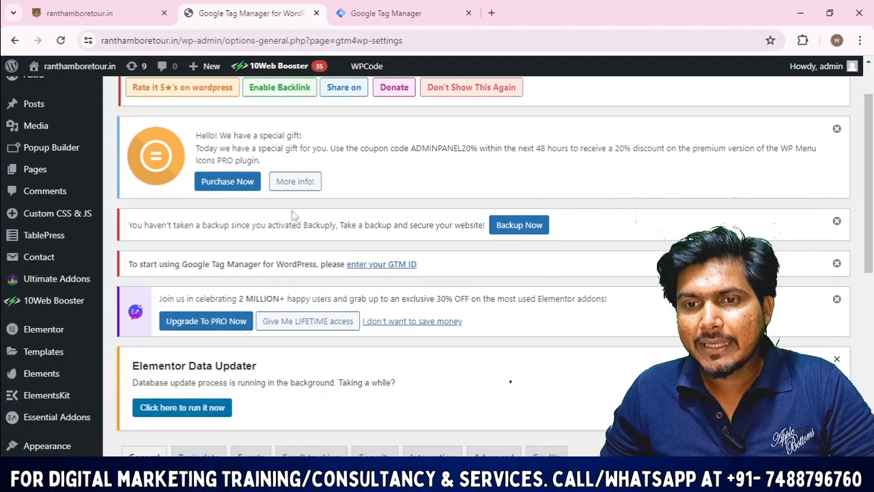
{"action": "scroll", "coordinate": [293, 212], "scroll_direction": "down", "scroll_amount": 4}
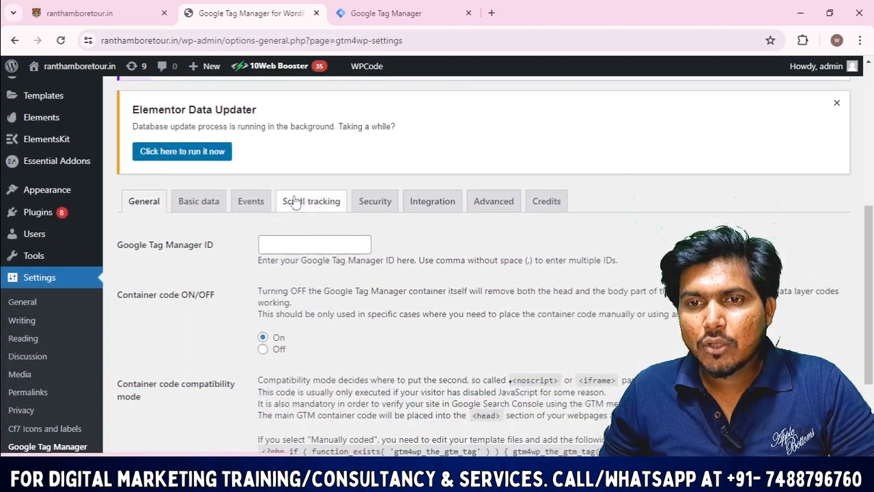
{"action": "scroll", "coordinate": [351, 211], "scroll_direction": "down", "scroll_amount": 1}
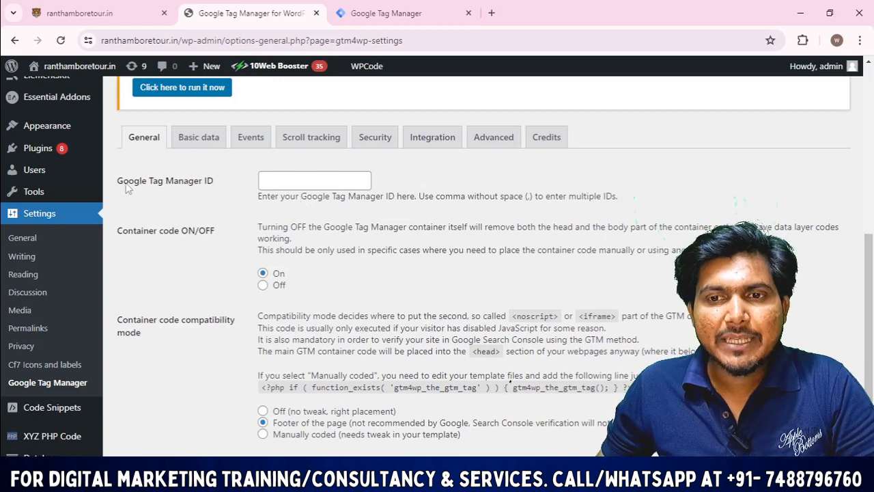
{"action": "left_click", "coordinate": [273, 181]}
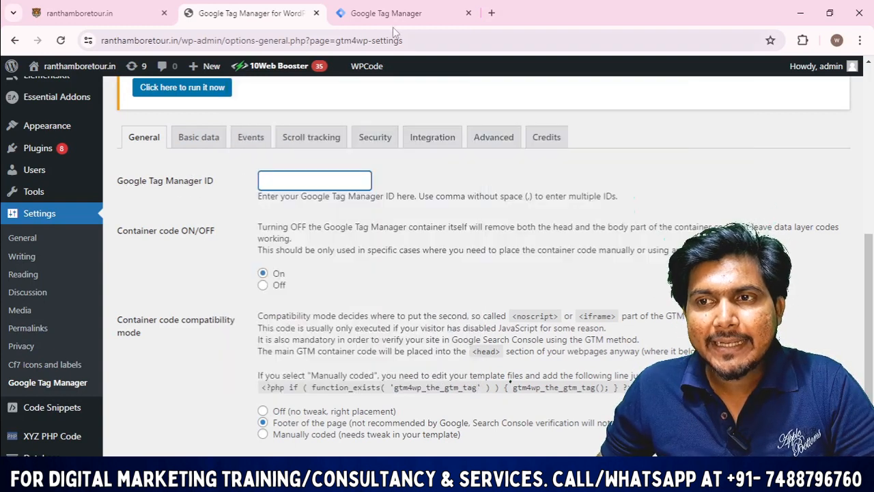
{"action": "left_click", "coordinate": [389, 14]}
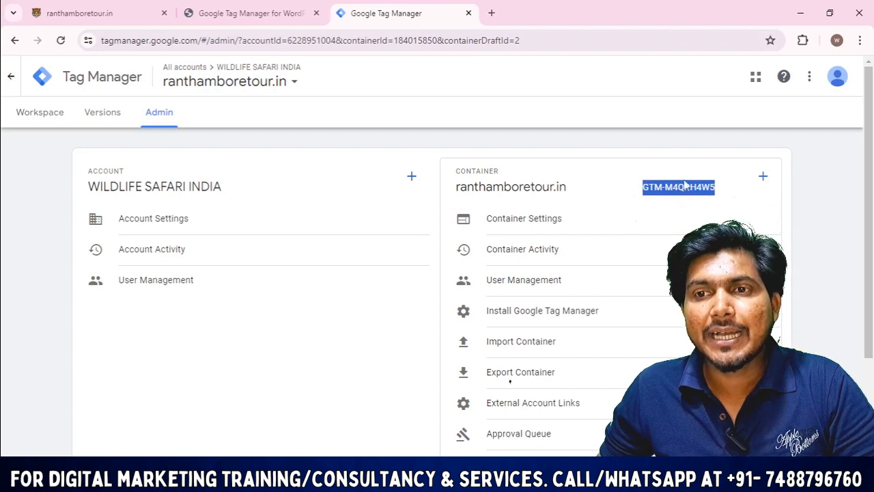
{"action": "left_click", "coordinate": [49, 112]}
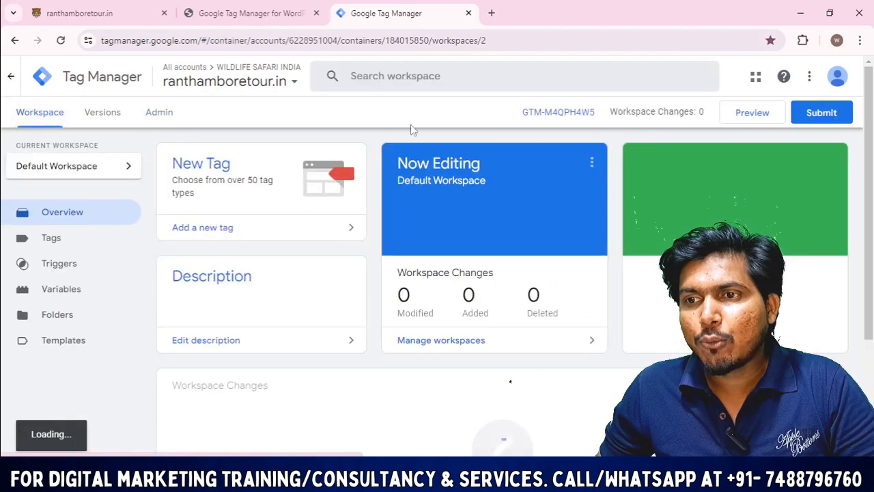
{"action": "left_click", "coordinate": [229, 10]}
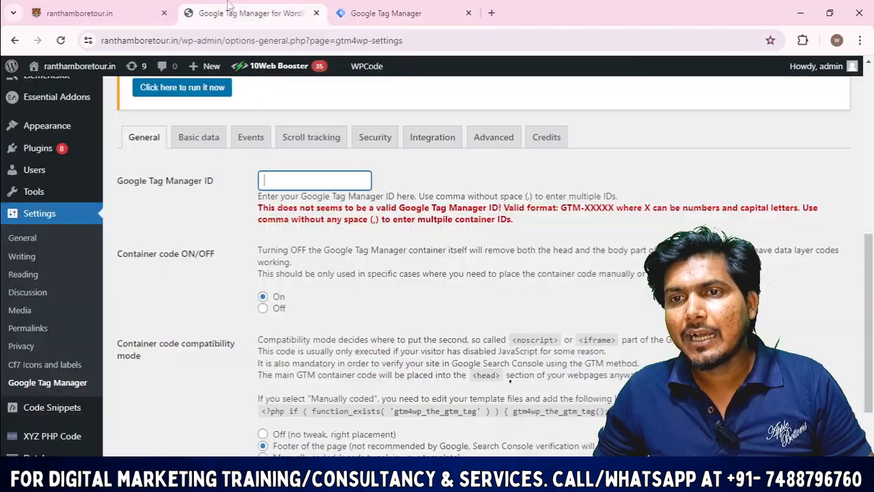
{"action": "key", "text": "ctrl+v"}
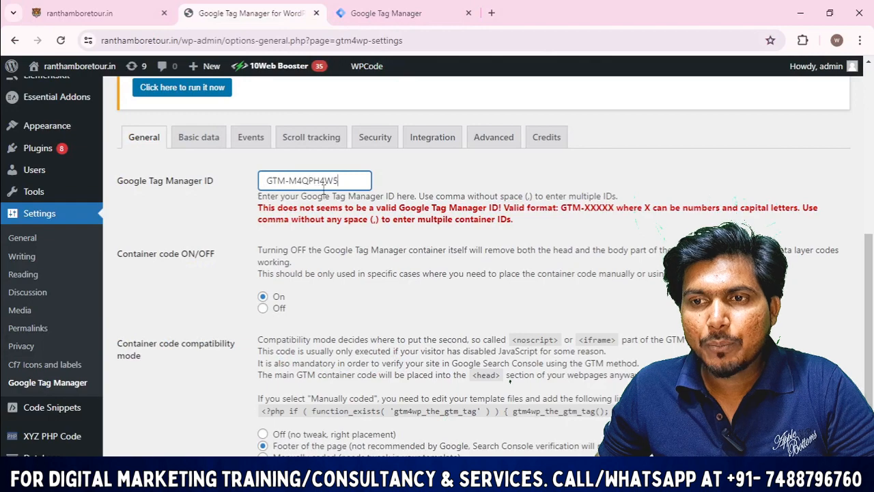
Review the container code options and save the plugin's general settings, then save them once more after the page reloads
{"action": "left_click", "coordinate": [386, 13]}
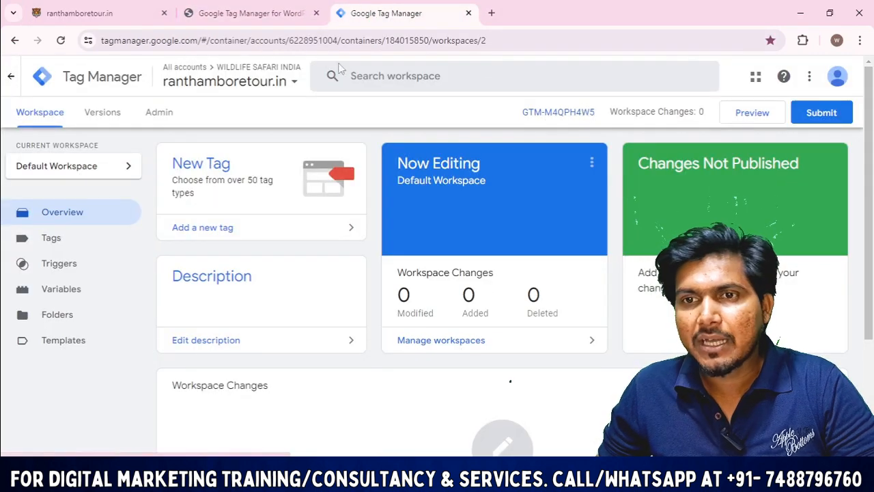
{"action": "left_click", "coordinate": [252, 13]}
{"action": "scroll", "coordinate": [375, 204], "scroll_direction": "down", "scroll_amount": 1}
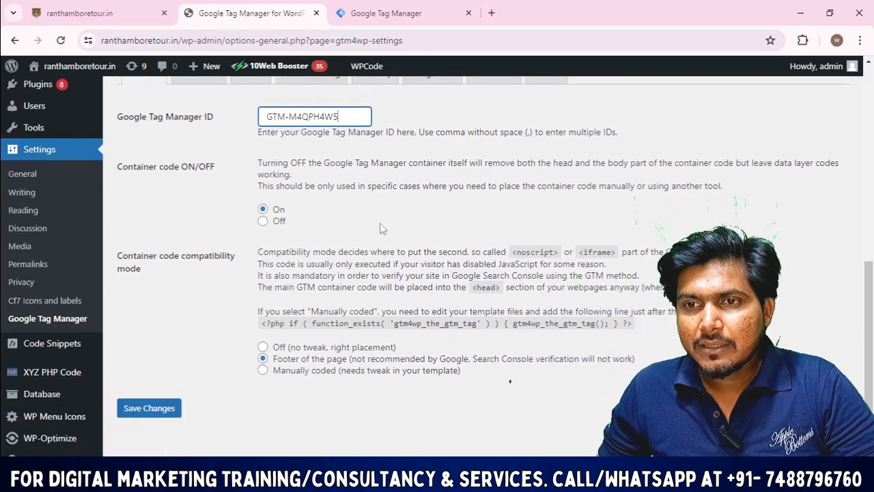
{"action": "scroll", "coordinate": [321, 222], "scroll_direction": "down", "scroll_amount": 1}
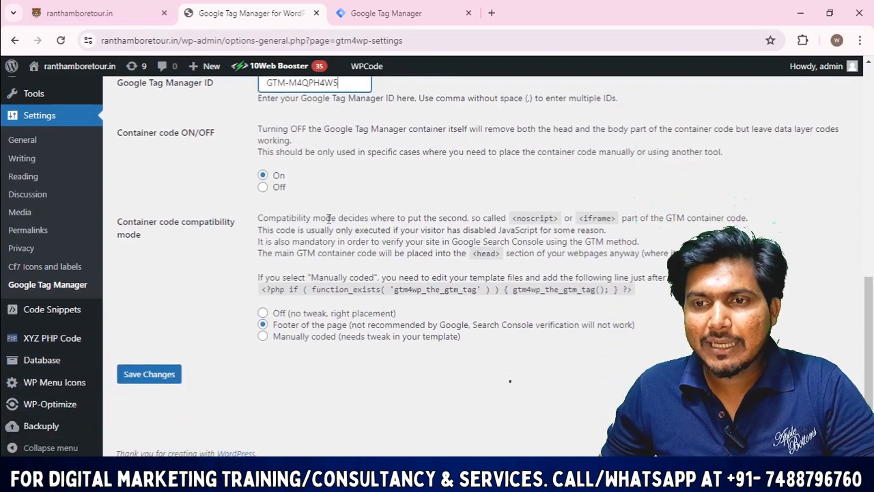
{"action": "scroll", "coordinate": [411, 321], "scroll_direction": "up", "scroll_amount": 2}
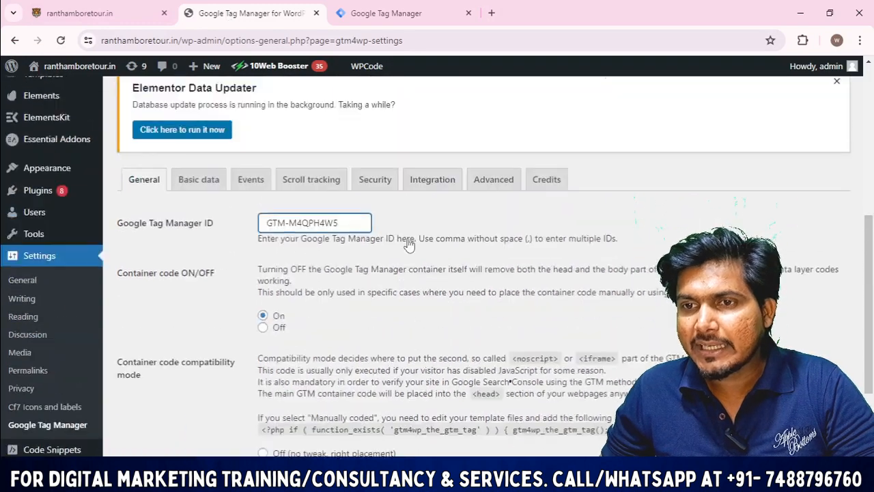
{"action": "scroll", "coordinate": [273, 341], "scroll_direction": "down", "scroll_amount": 2}
{"action": "left_click", "coordinate": [138, 376]}
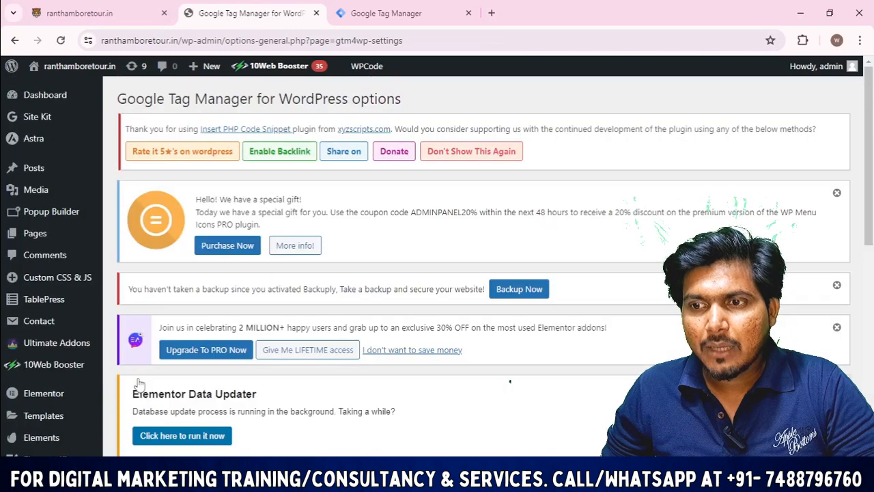
{"action": "scroll", "coordinate": [393, 235], "scroll_direction": "down", "scroll_amount": 7}
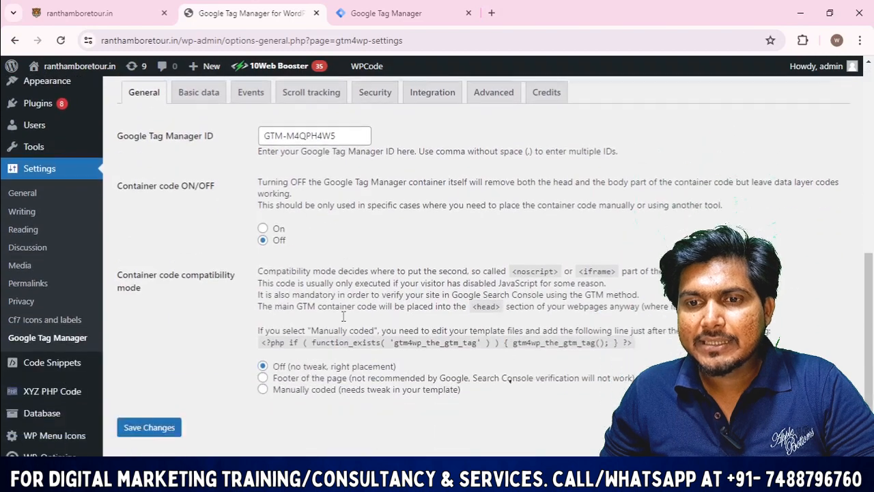
{"action": "left_click", "coordinate": [167, 377]}
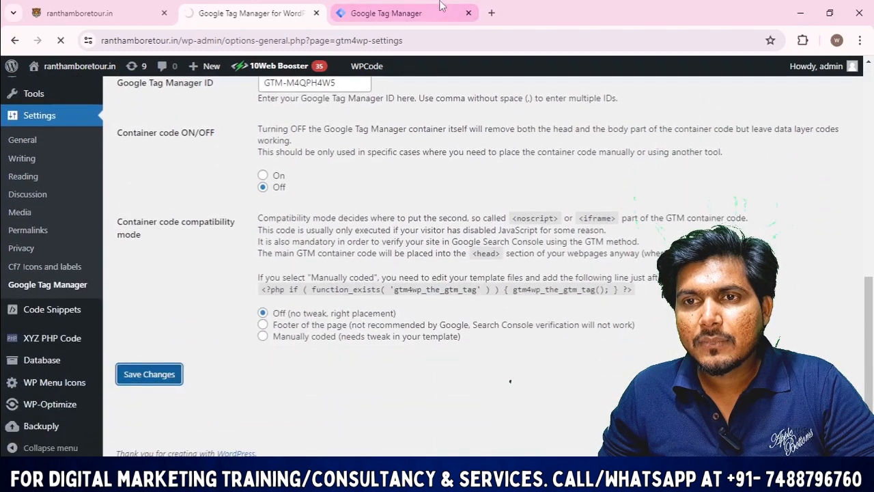
Reload the Tag Manager workspace and check on the WordPress plugin page whether the settings were saved
{"action": "left_click", "coordinate": [410, 9]}
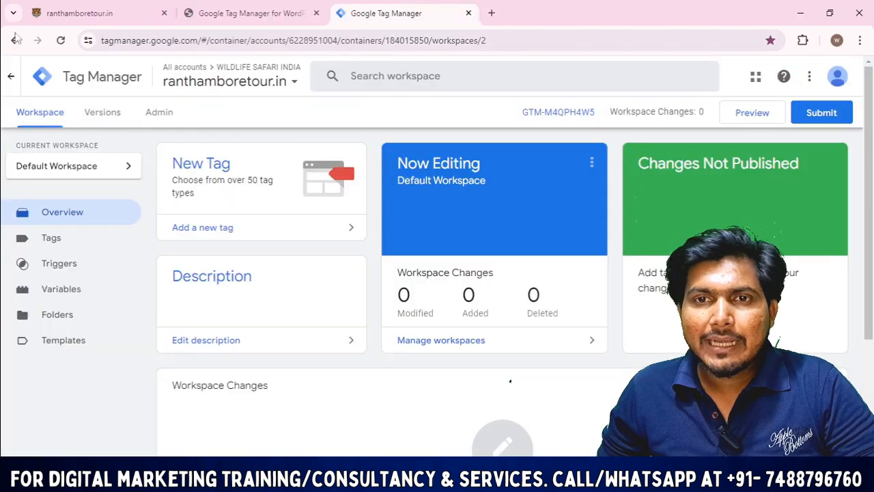
{"action": "left_click", "coordinate": [62, 41]}
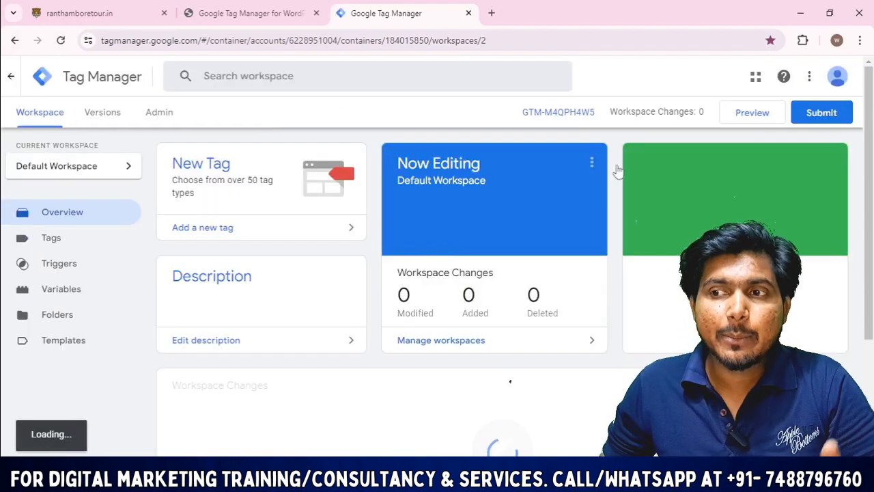
{"action": "left_click", "coordinate": [246, 13]}
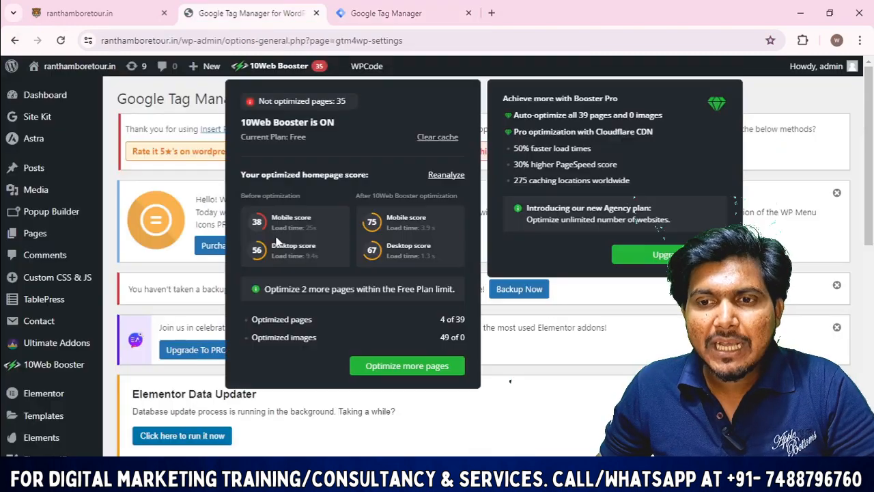
{"action": "scroll", "coordinate": [229, 348], "scroll_direction": "down", "scroll_amount": 1}
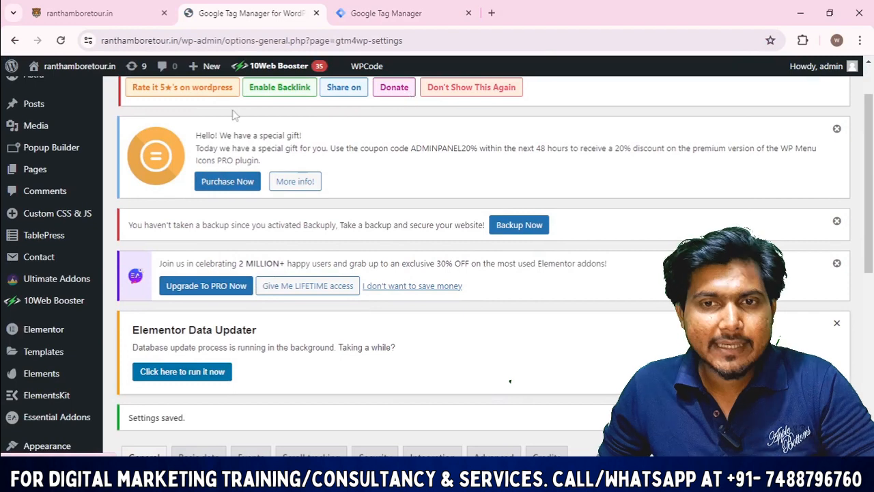
Start preview mode for the ranthamboretour.in container in Google Tag Manager, and reload the website's homepage and the plugin settings page
{"action": "left_click", "coordinate": [411, 10]}
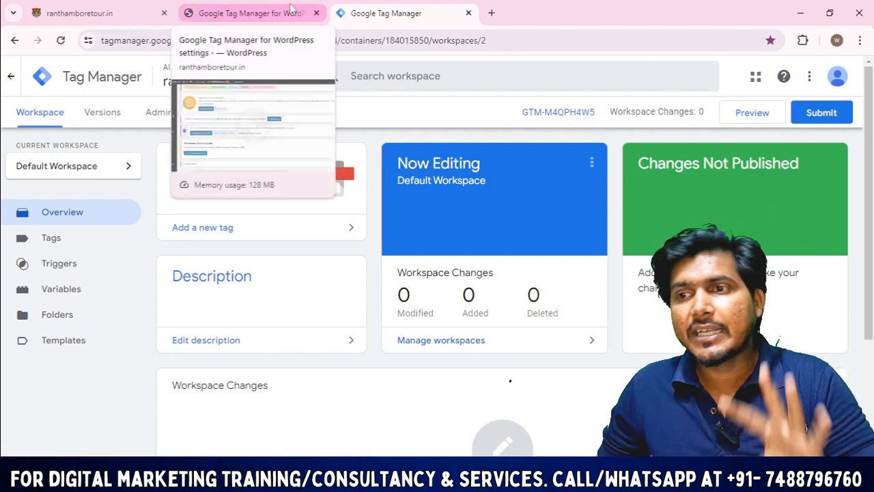
{"action": "left_click", "coordinate": [759, 110]}
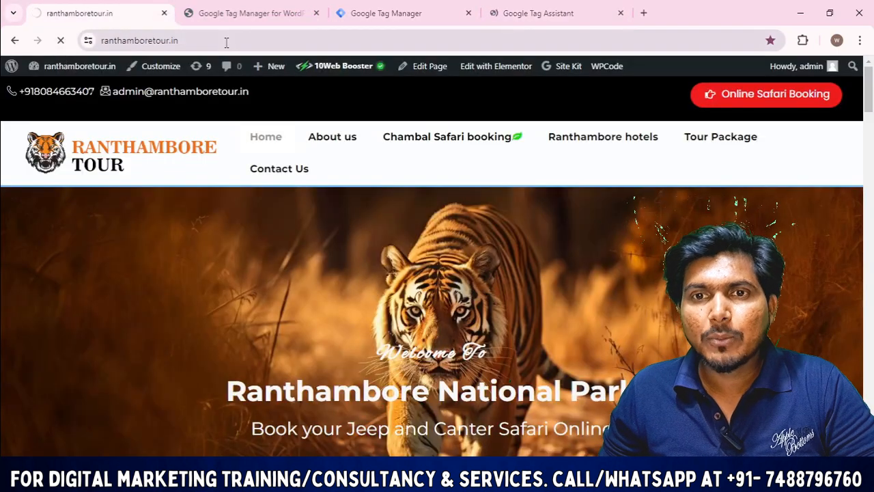
{"action": "left_click", "coordinate": [252, 13]}
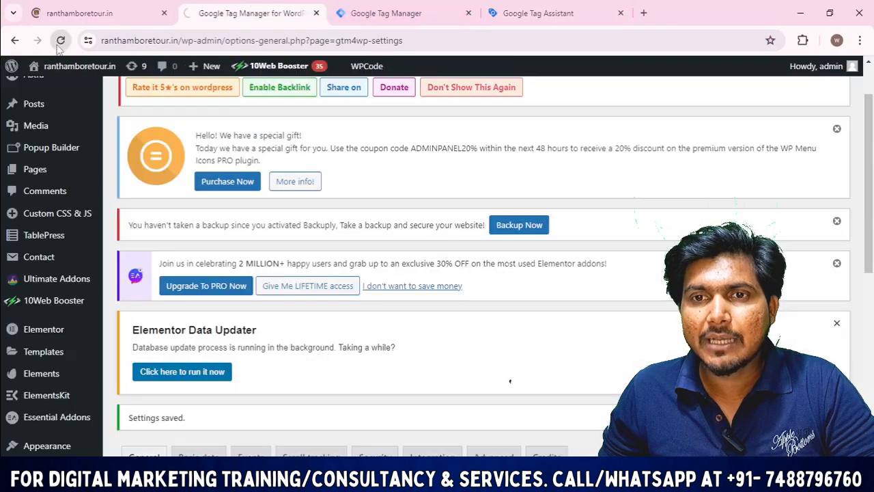
{"action": "left_click", "coordinate": [397, 13]}
{"action": "left_click", "coordinate": [536, 13]}
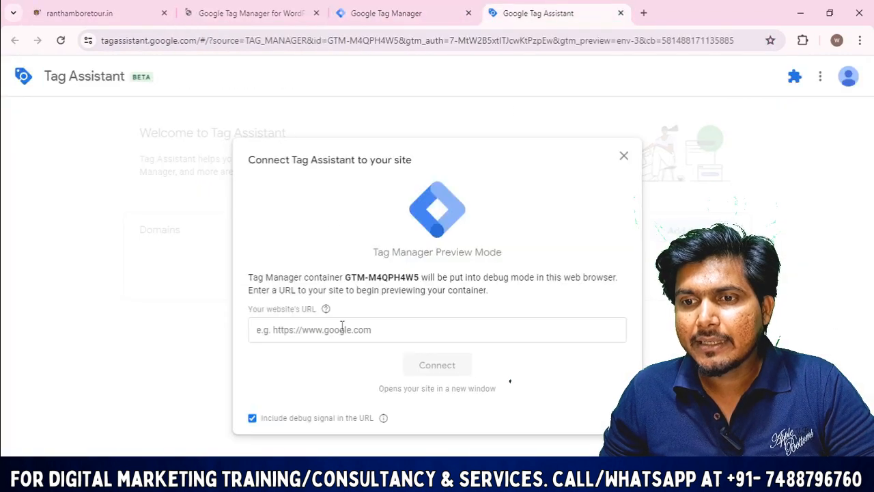
{"action": "left_click", "coordinate": [379, 330]}
{"action": "left_click", "coordinate": [80, 13]}
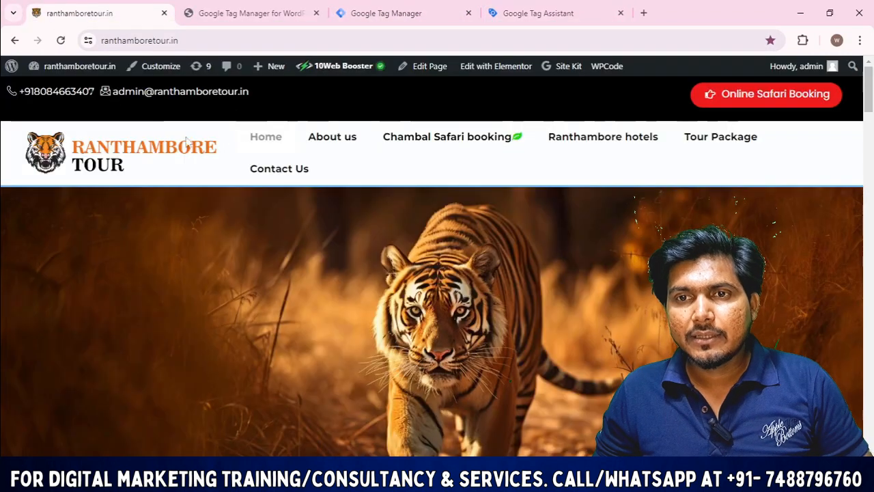
{"action": "left_click", "coordinate": [212, 41]}
{"action": "key", "text": "ctrl+c"}
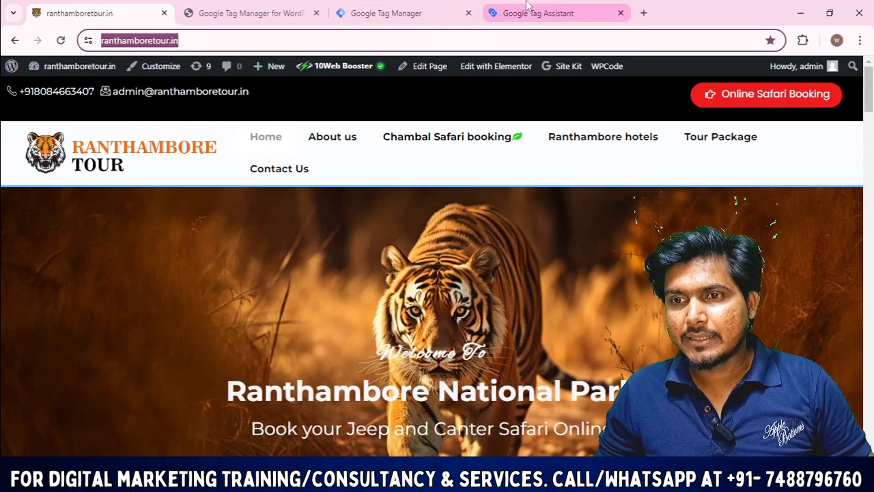
{"action": "left_click", "coordinate": [536, 13]}
{"action": "key", "text": "ctrl+v"}
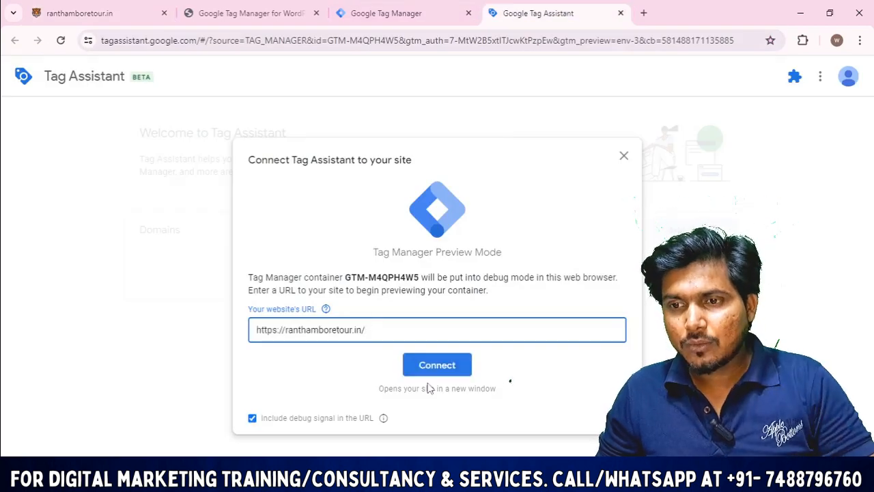
{"action": "left_click", "coordinate": [441, 364]}
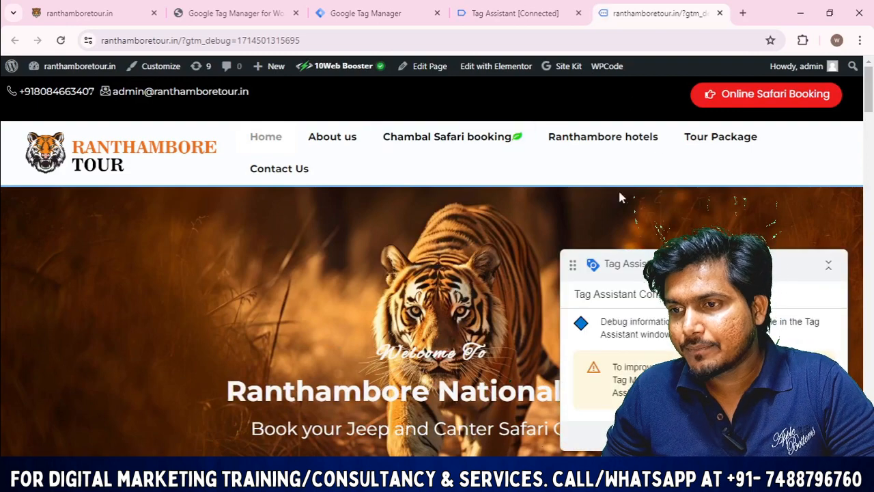
{"action": "left_click", "coordinate": [509, 13]}
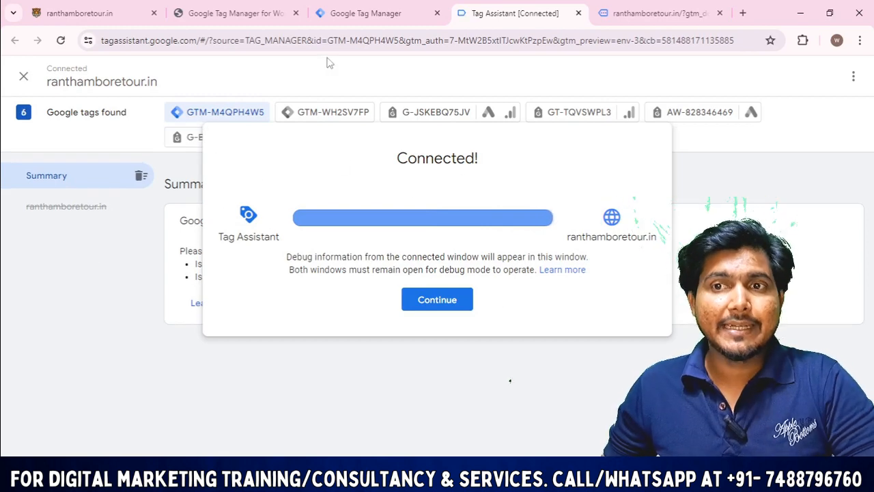
{"action": "left_click", "coordinate": [449, 306]}
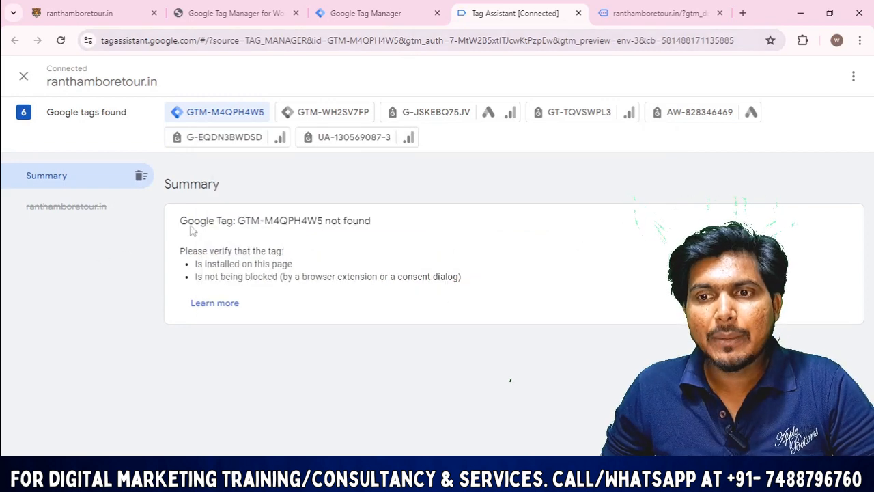